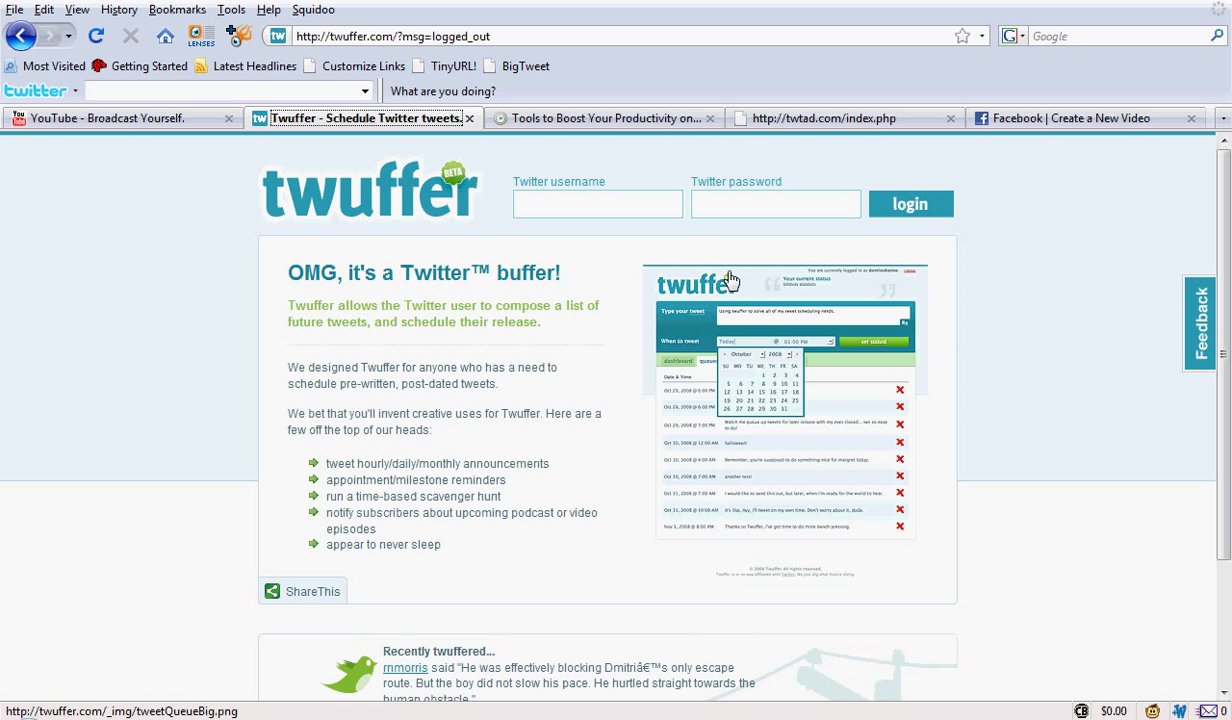
# - Click into the Twitter username field on Twuffer's logged-out login form
pyautogui.click(533, 205)
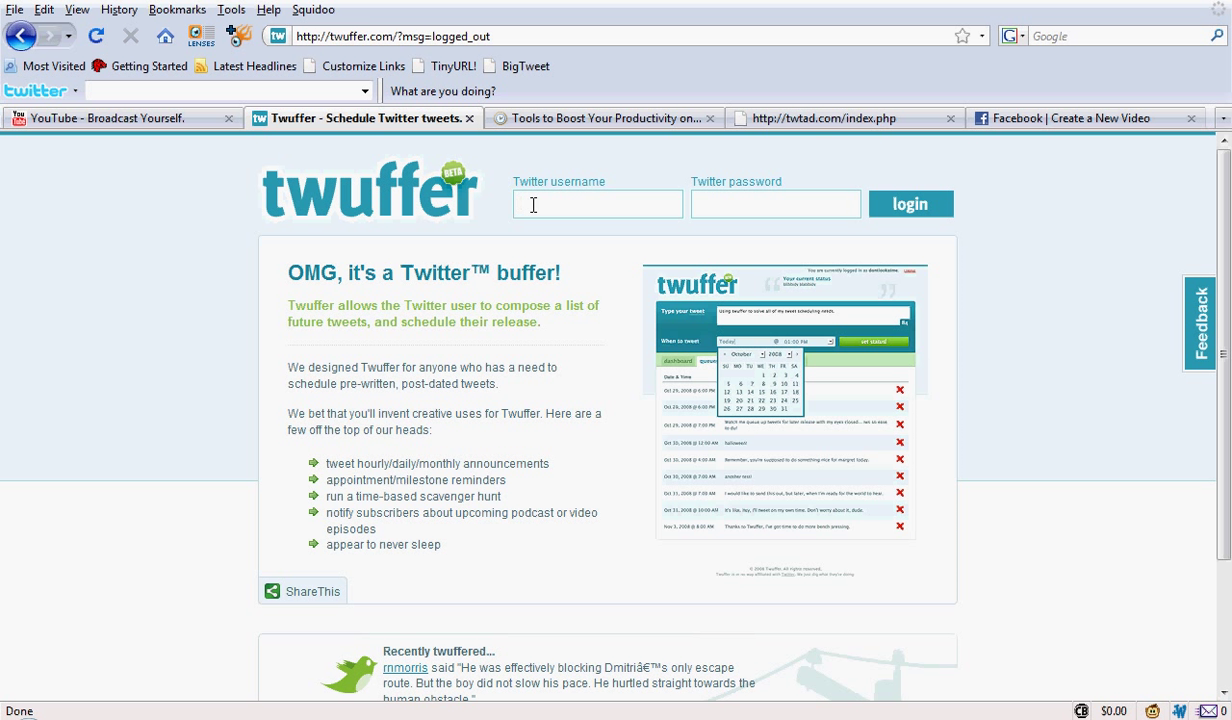
# - Log in with the autocompleted saved Twitter account to reach the dashboard showing 84 entered, 4 queued
pyautogui.write('j')
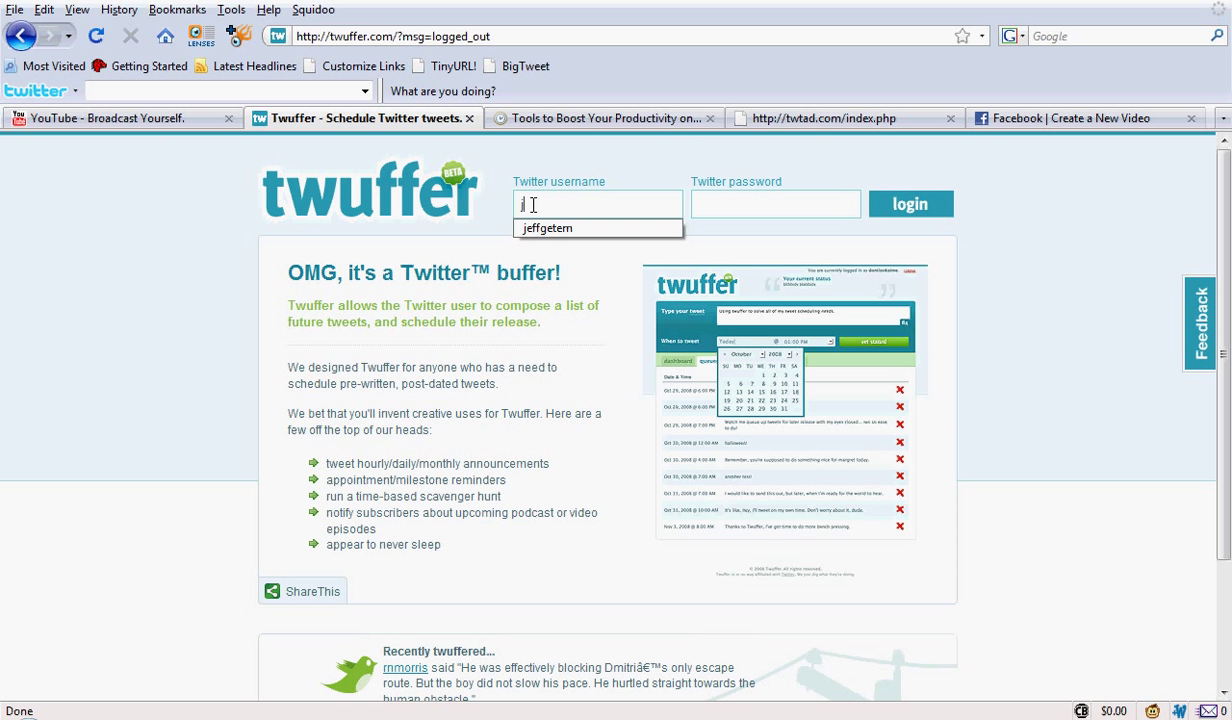
pyautogui.press('Down')
pyautogui.press('Return')
pyautogui.press('Return')
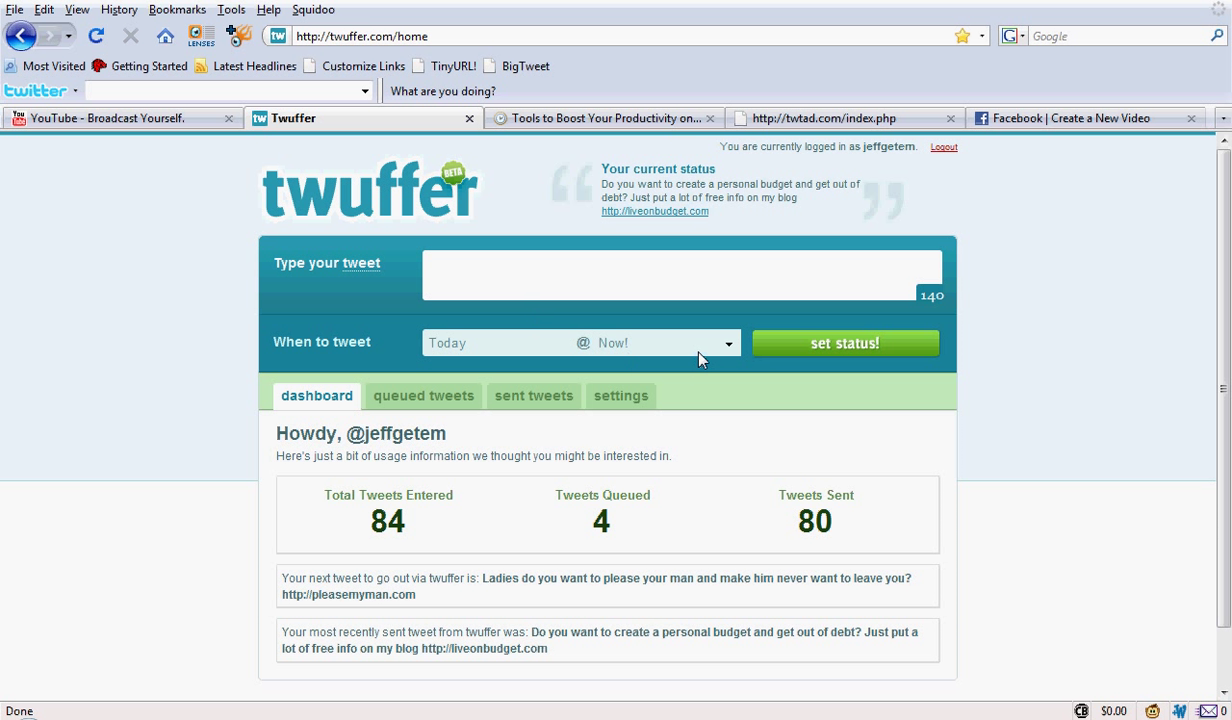
pyautogui.click(729, 345)
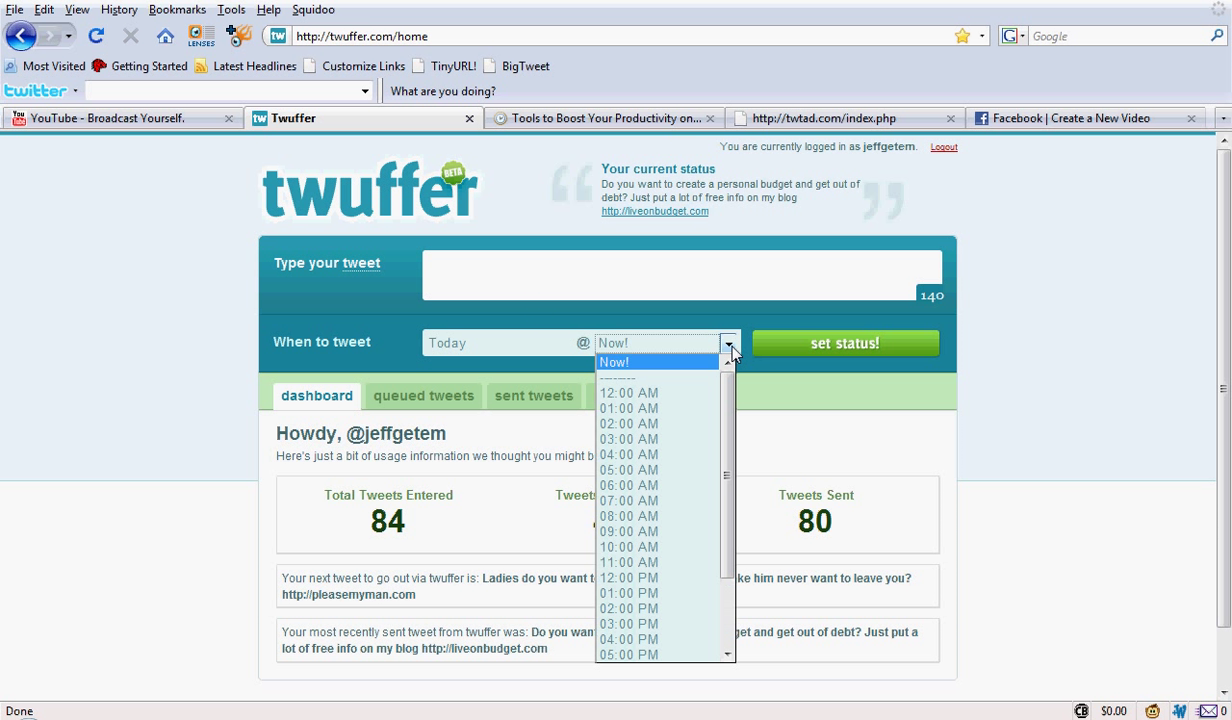
pyautogui.click(732, 348)
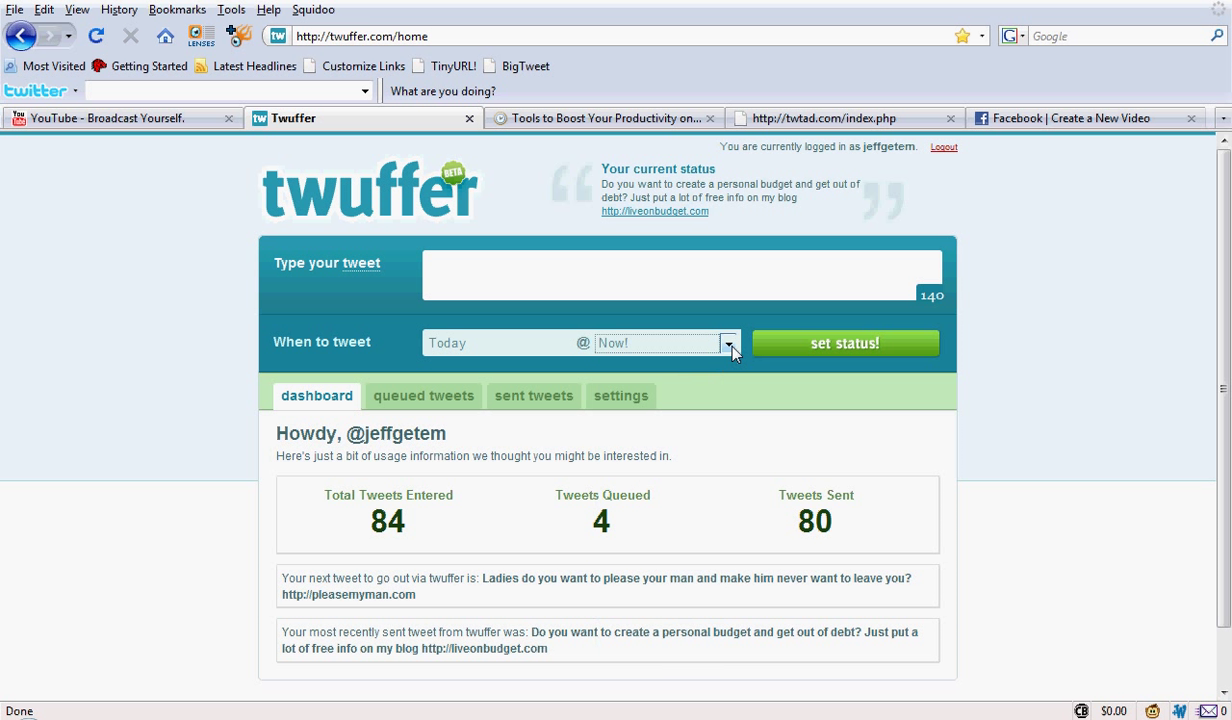
pyautogui.click(527, 276)
pyautogui.write('Just updated')
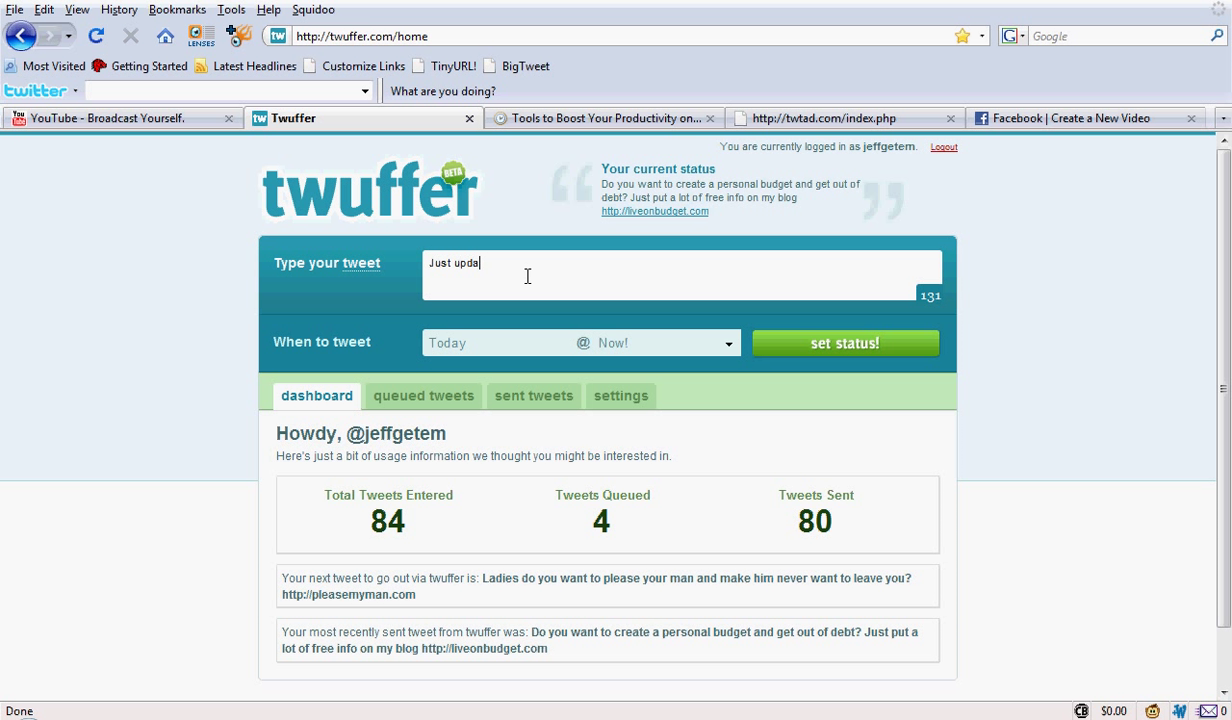
pyautogui.write(' http://')
pyautogui.write('howitwitte')
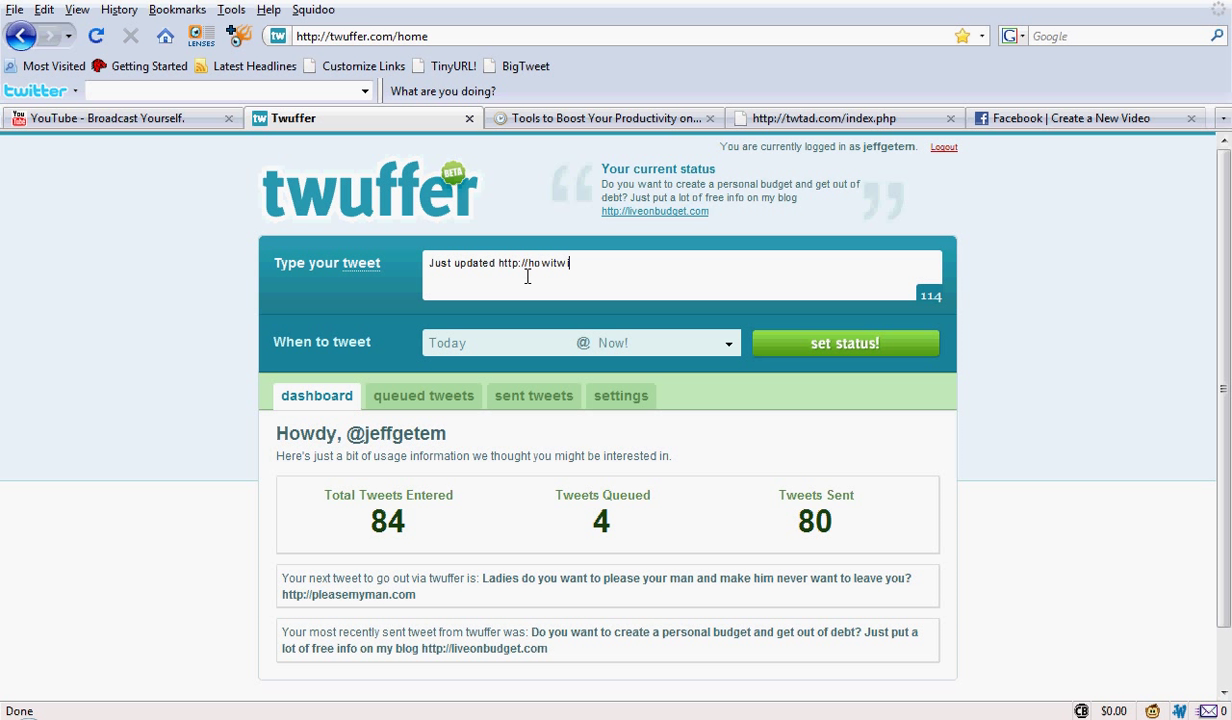
pyautogui.write("r.com come see what's")
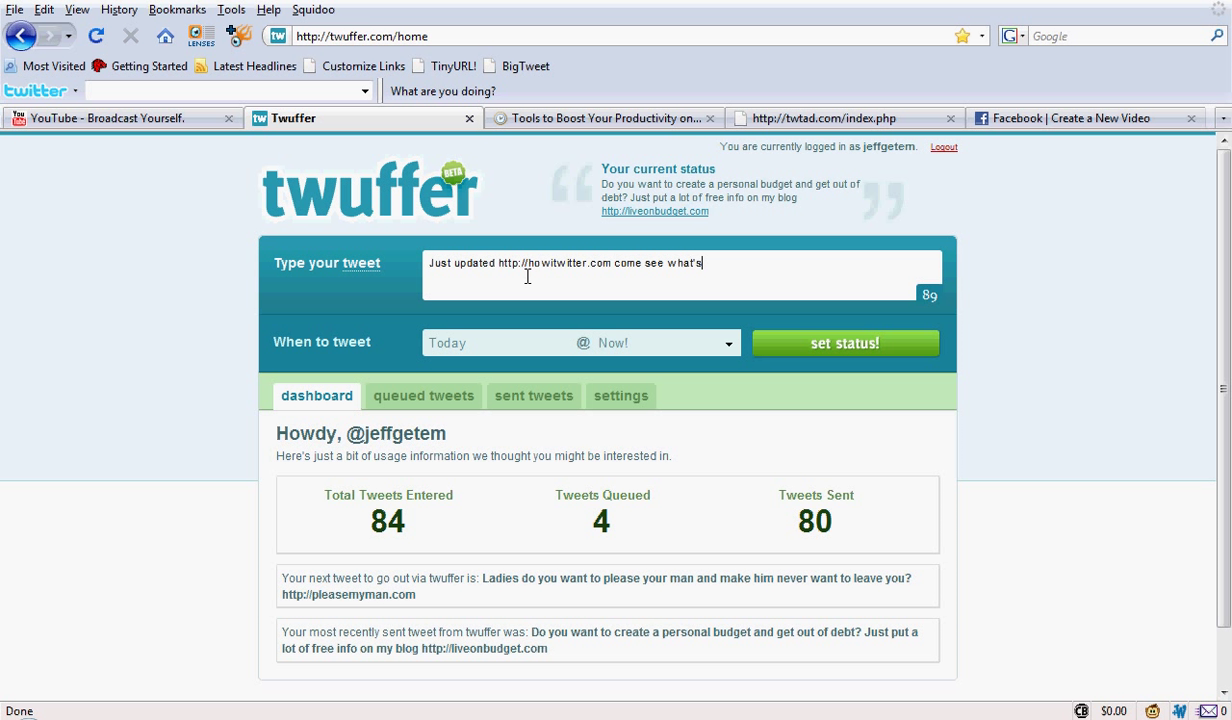
pyautogui.write(' new')
pyautogui.click(729, 343)
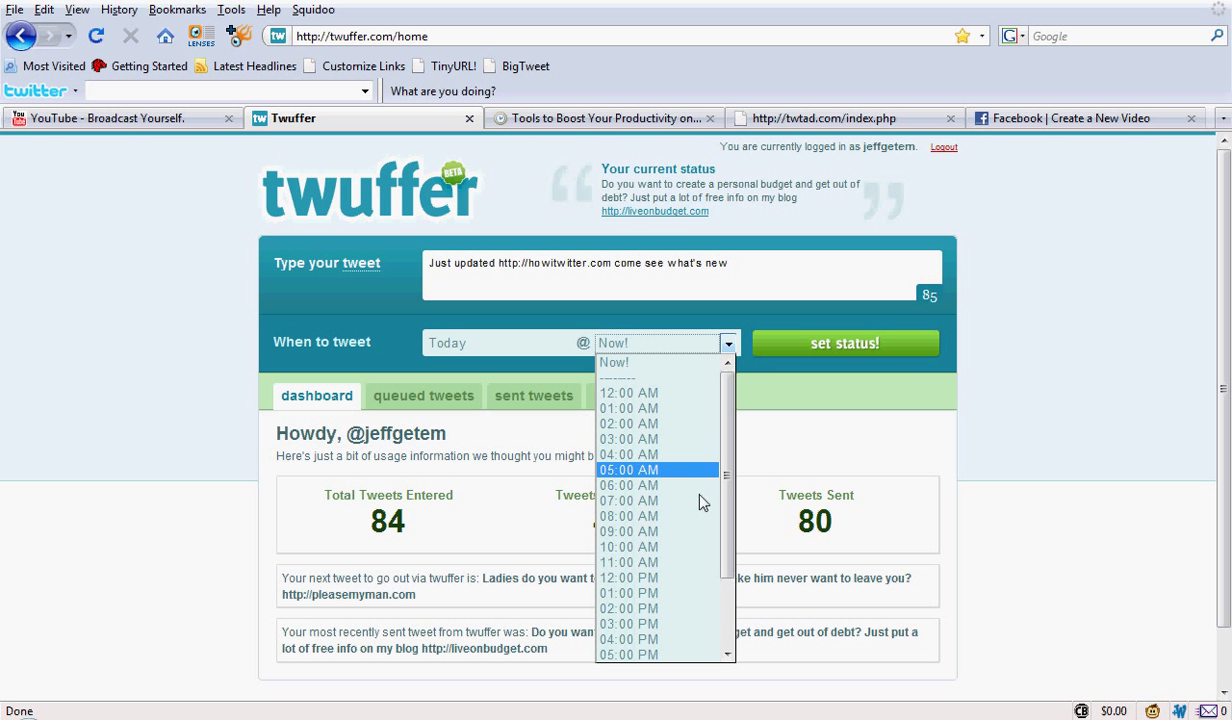
pyautogui.scroll(-2, 690, 581)
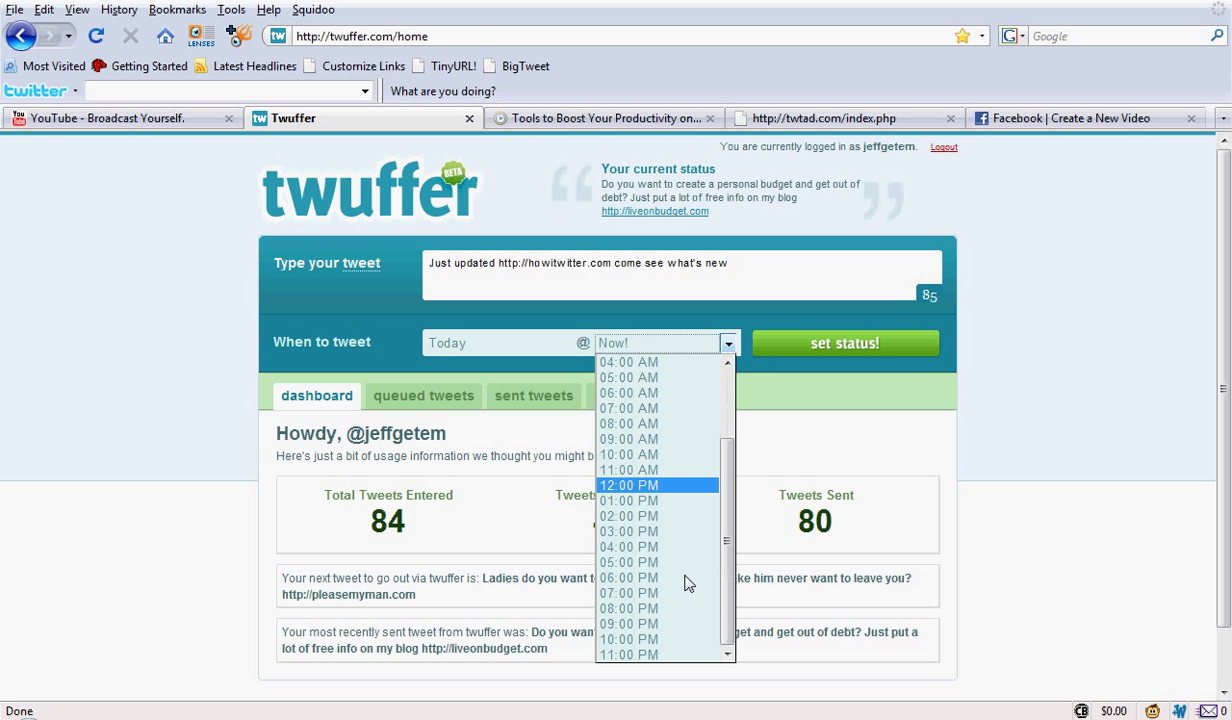
pyautogui.click(636, 655)
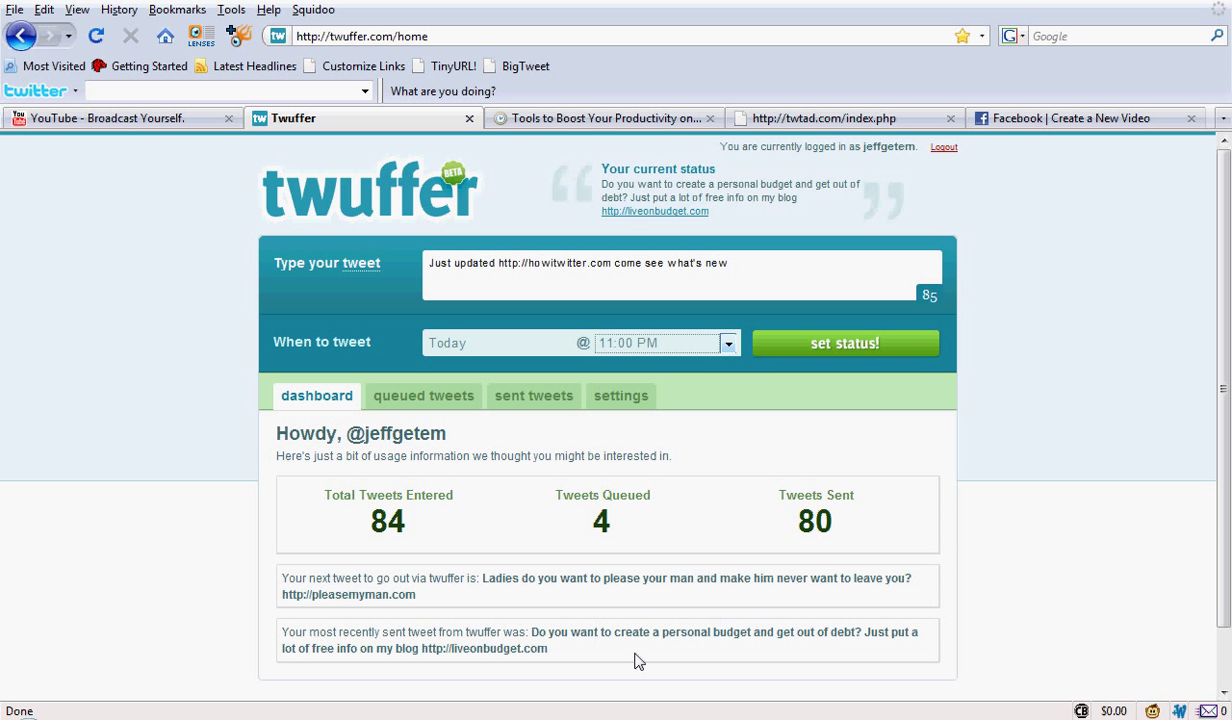
pyautogui.click(815, 358)
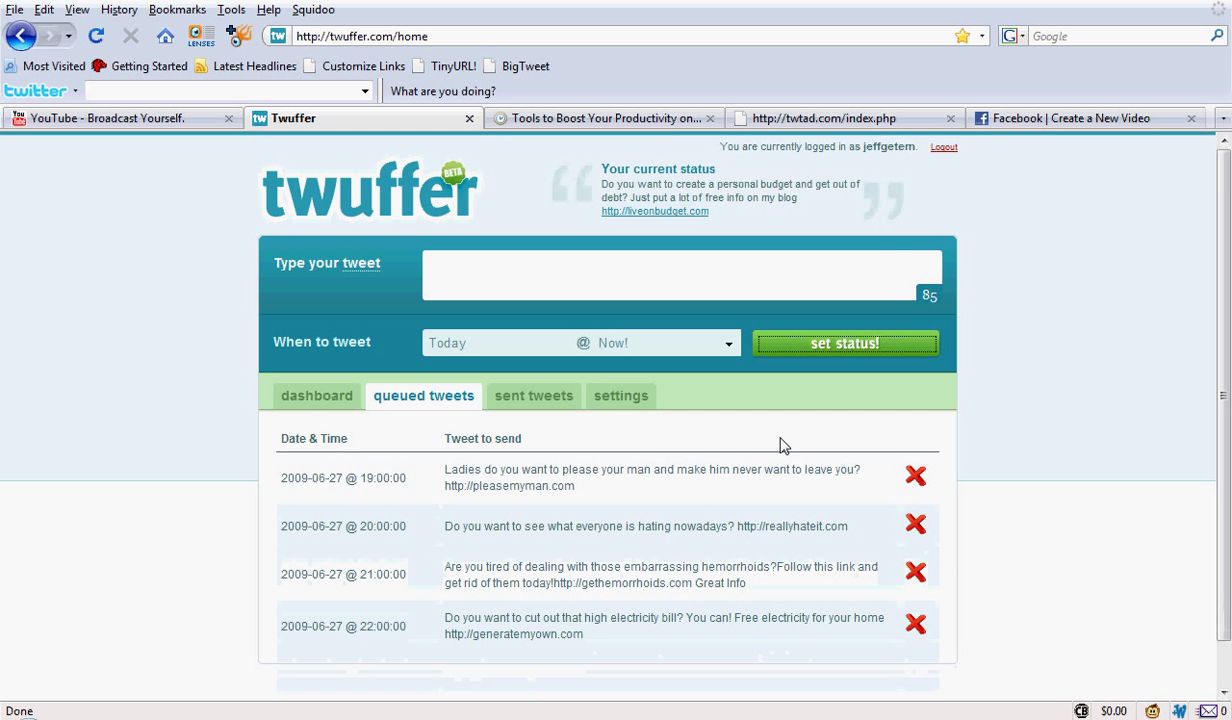
# - Check the new tweet is queued for 23:00, then return to the dashboard showing 85 entered, 5 queued
pyautogui.scroll(-1, 783, 445)
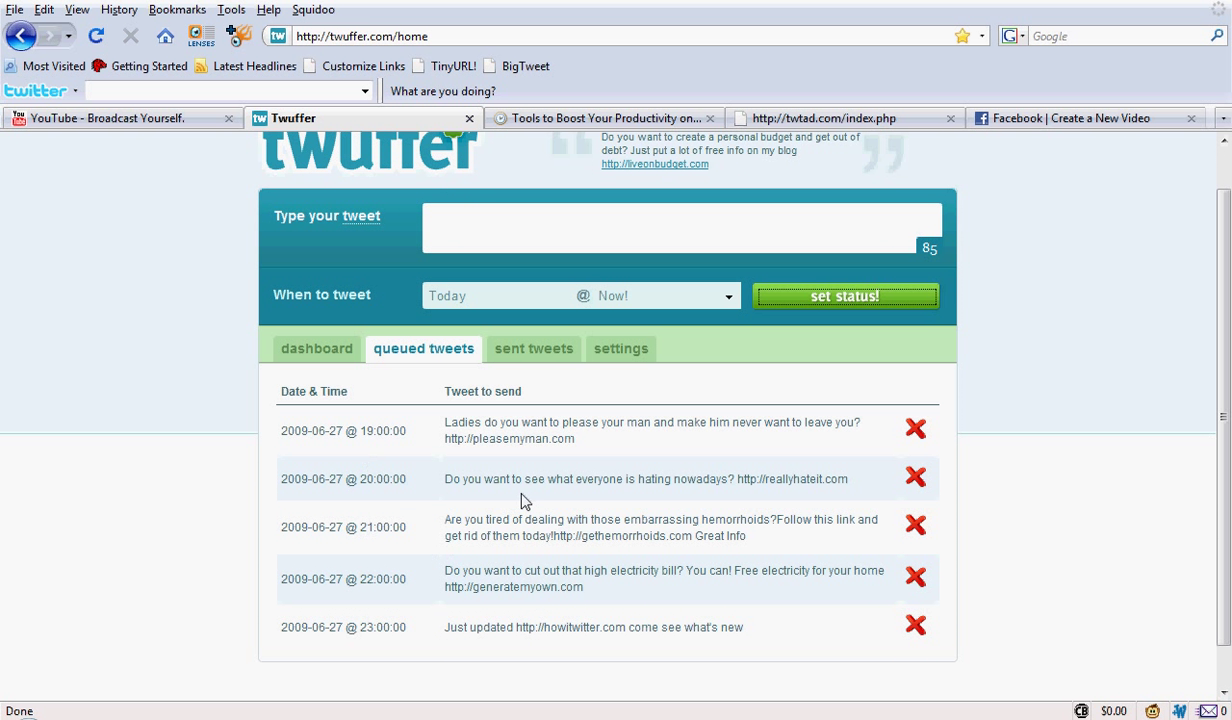
pyautogui.scroll(-1, 521, 500)
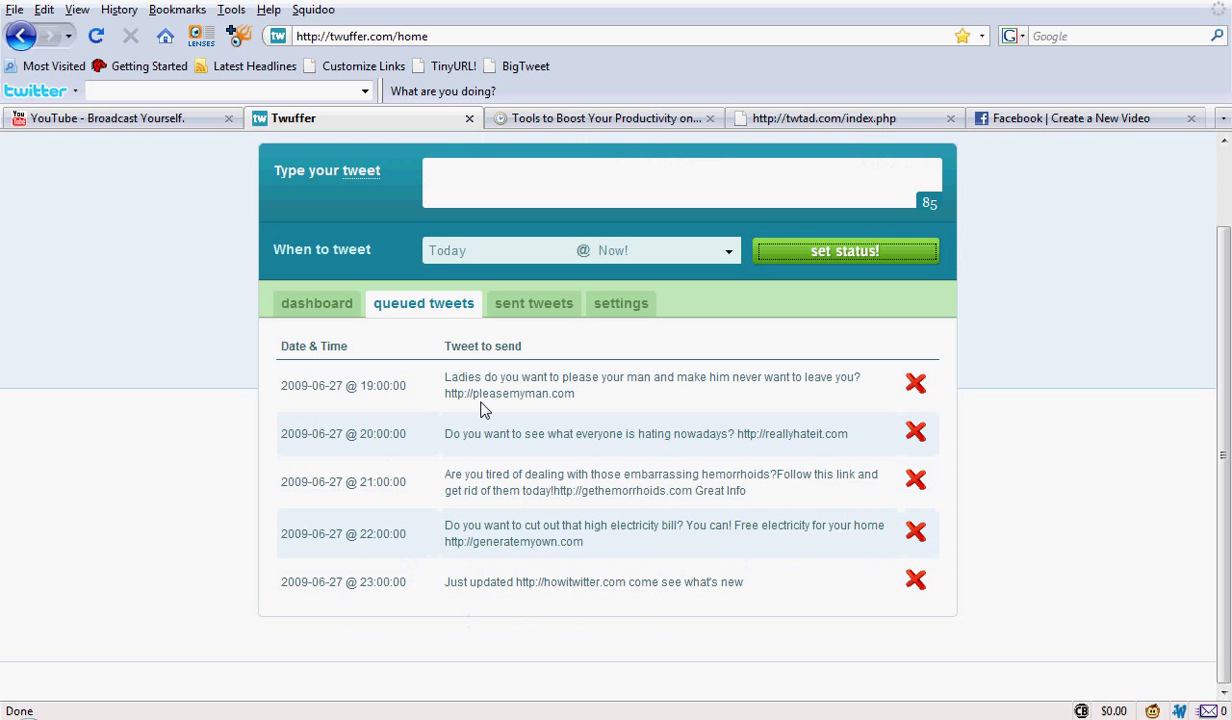
pyautogui.click(333, 307)
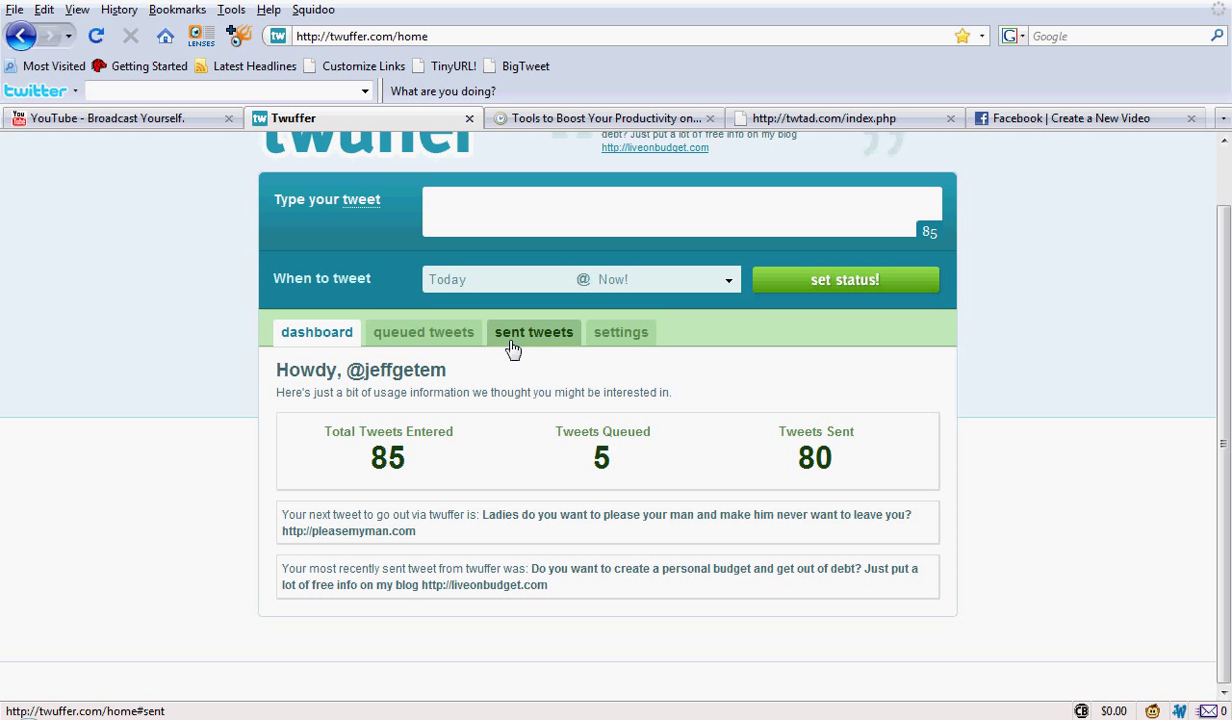
# - Look over the five queued tweets, then scroll through the list of already sent tweets
pyautogui.click(426, 330)
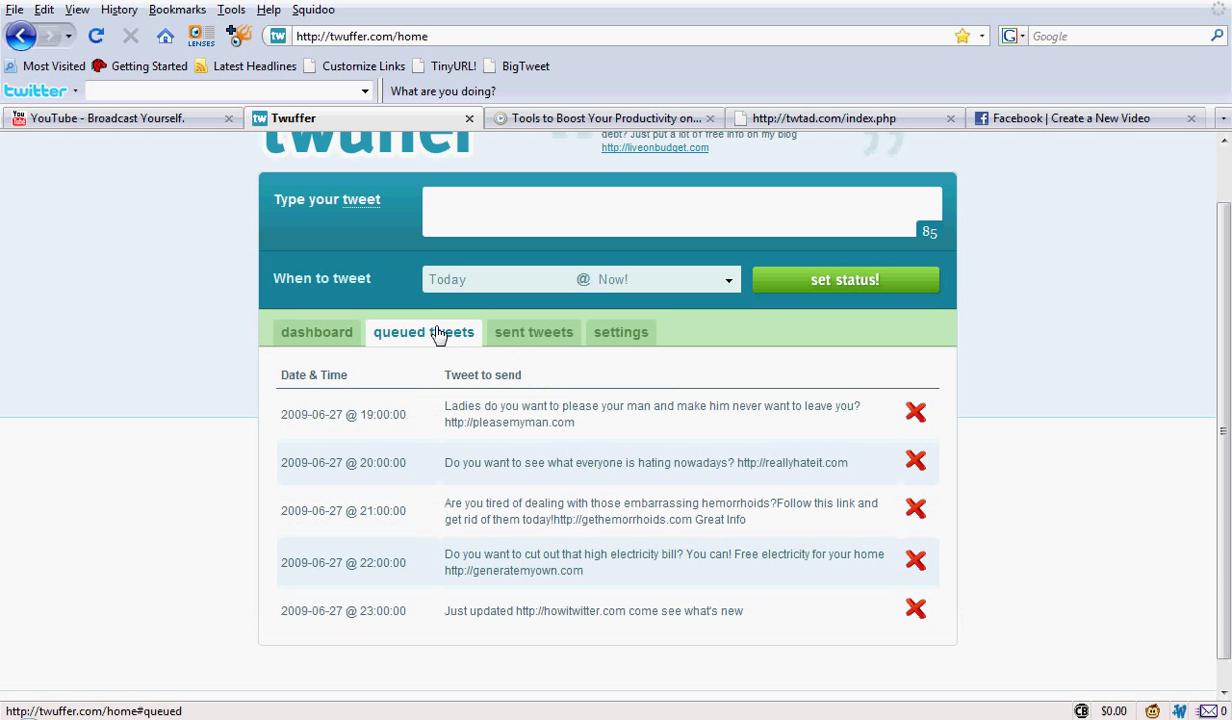
pyautogui.click(525, 338)
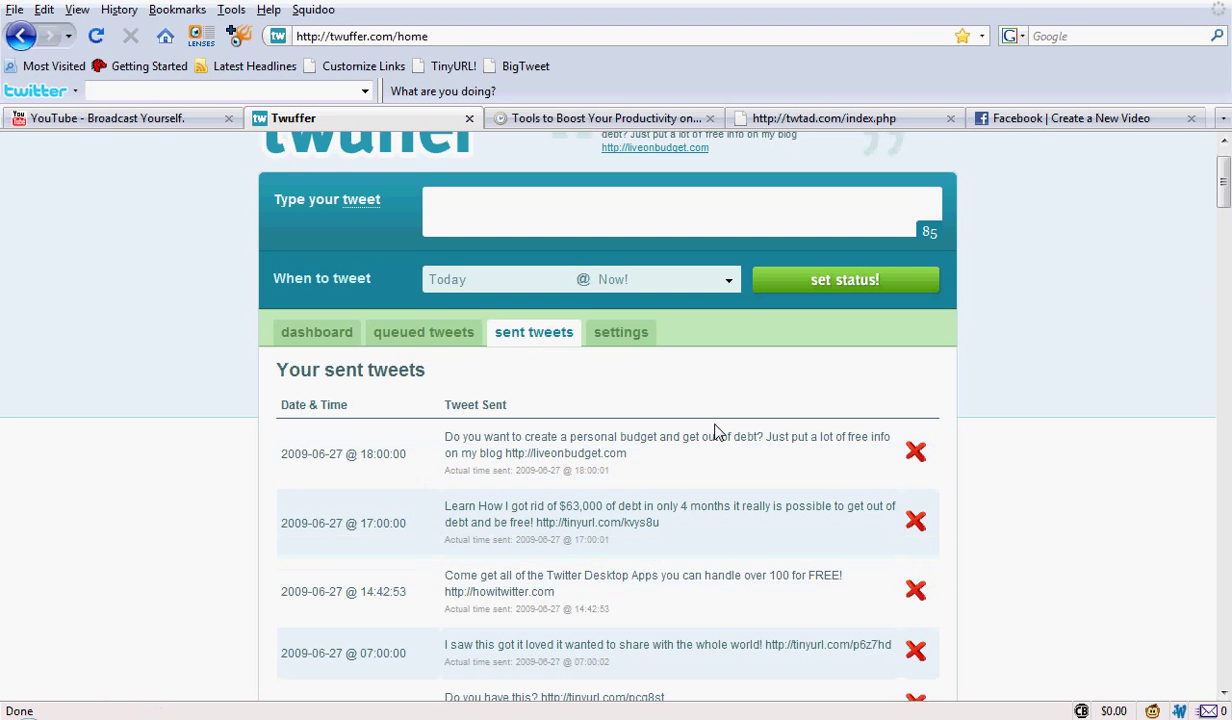
pyautogui.scroll(-4, 715, 432)
pyautogui.scroll(-5, 715, 432)
pyautogui.scroll(7, 715, 428)
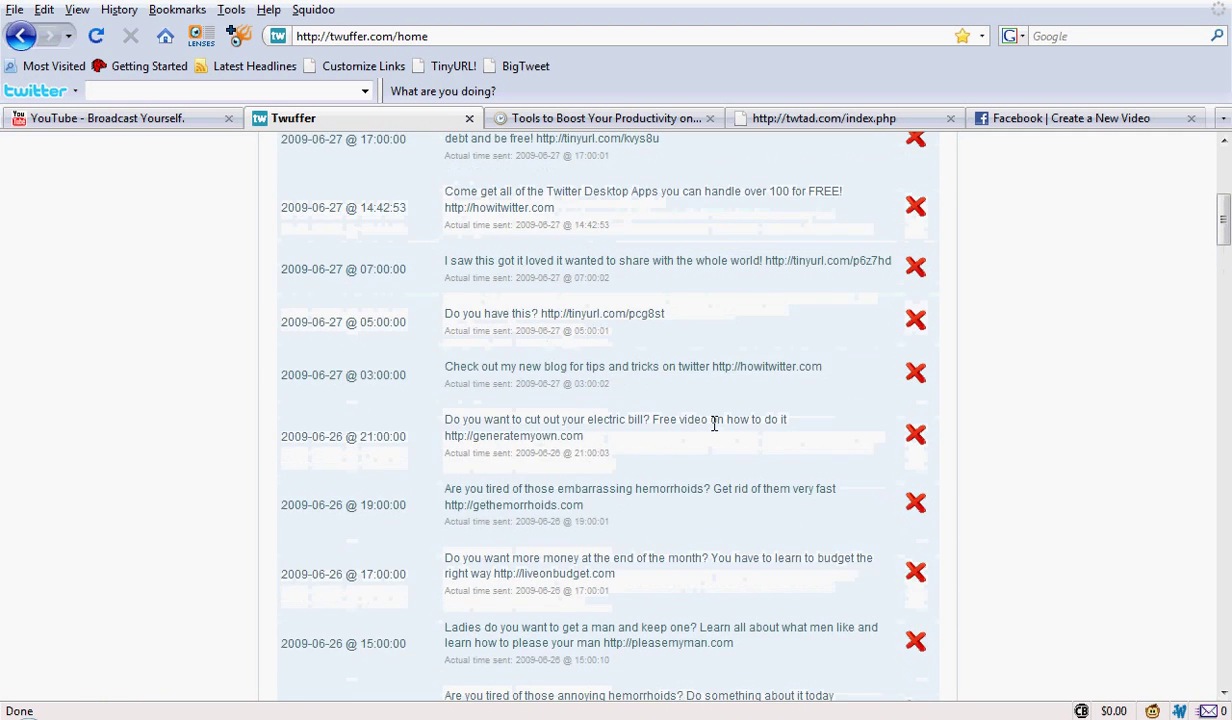
pyautogui.scroll(2, 715, 432)
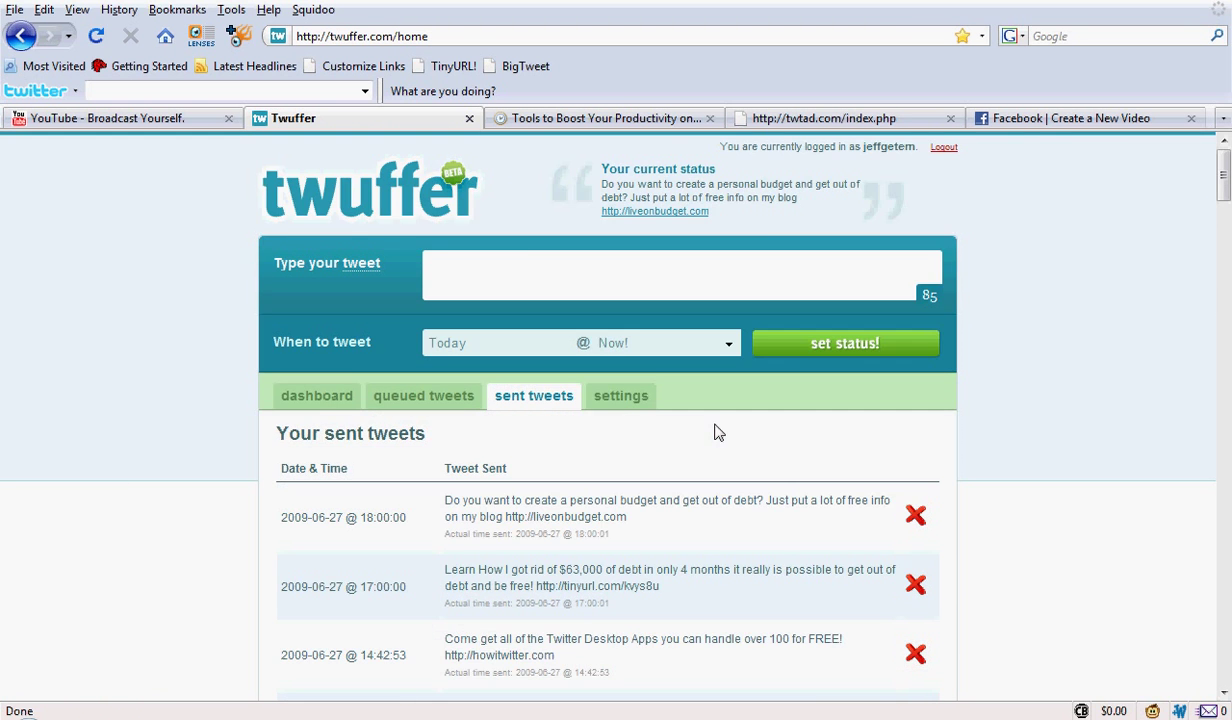
pyautogui.click(619, 398)
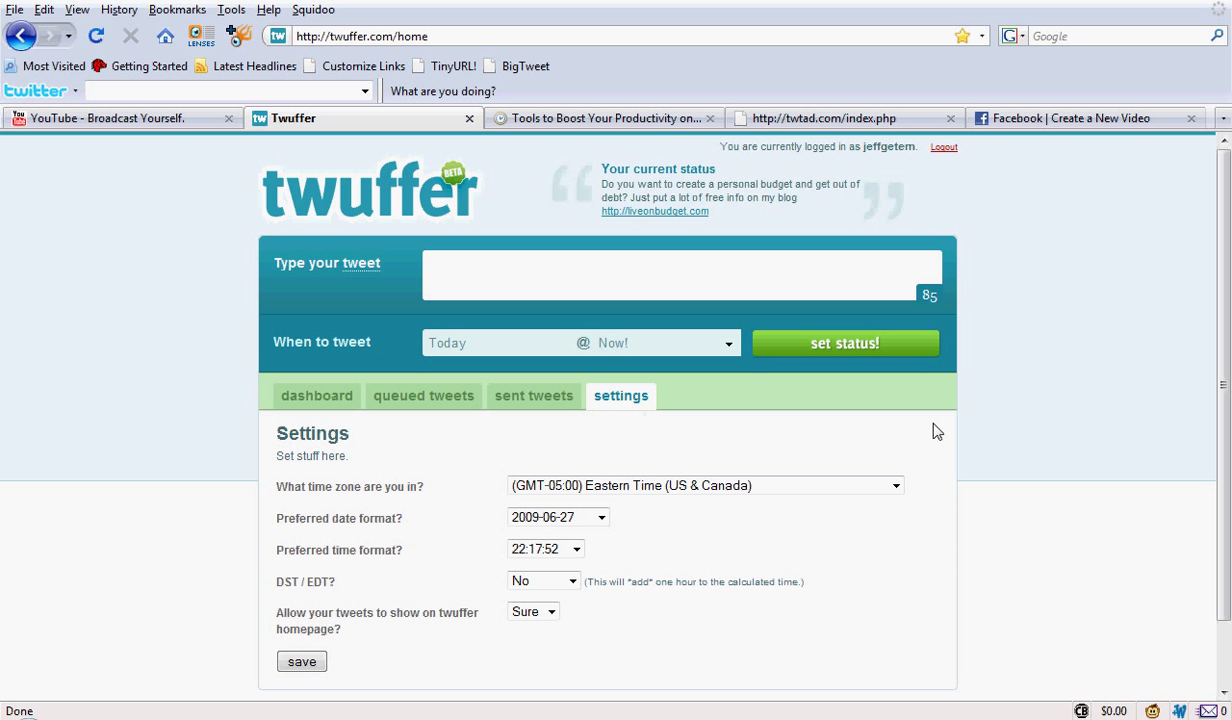
# - Scroll through the account settings like time zone and date format, then return to the dashboard stats
pyautogui.scroll(-2, 937, 431)
pyautogui.scroll(2, 937, 431)
pyautogui.click(303, 410)
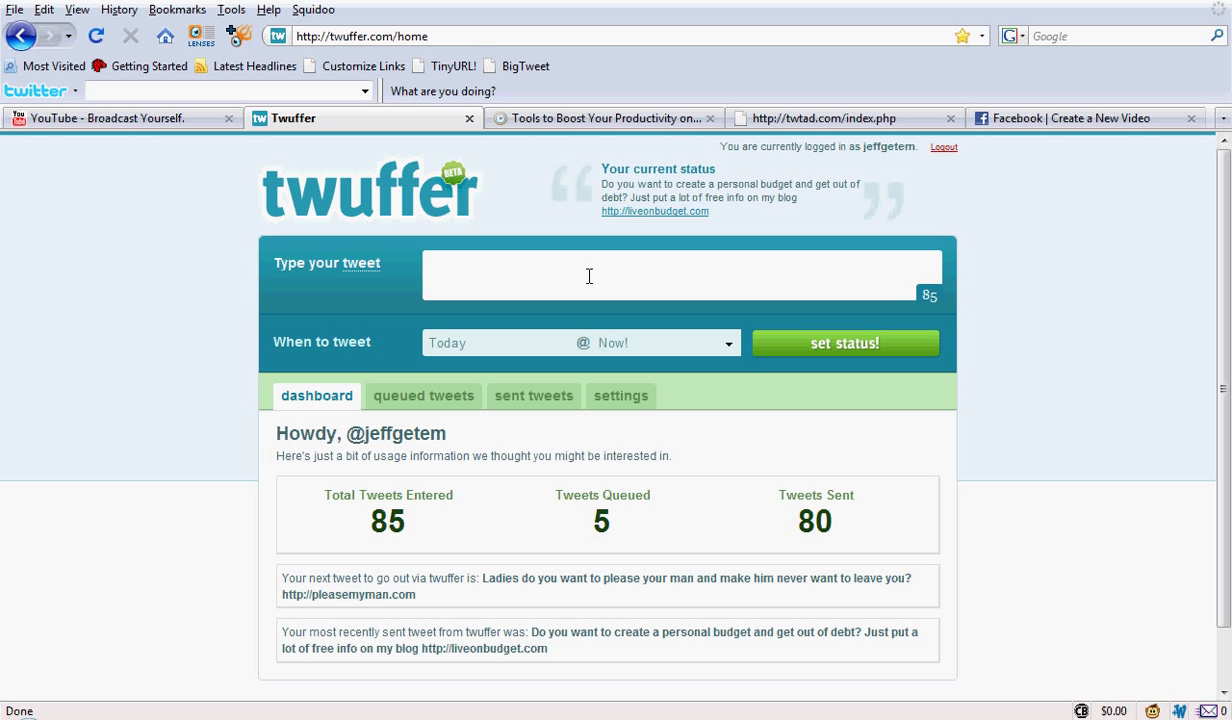
pyautogui.click(729, 350)
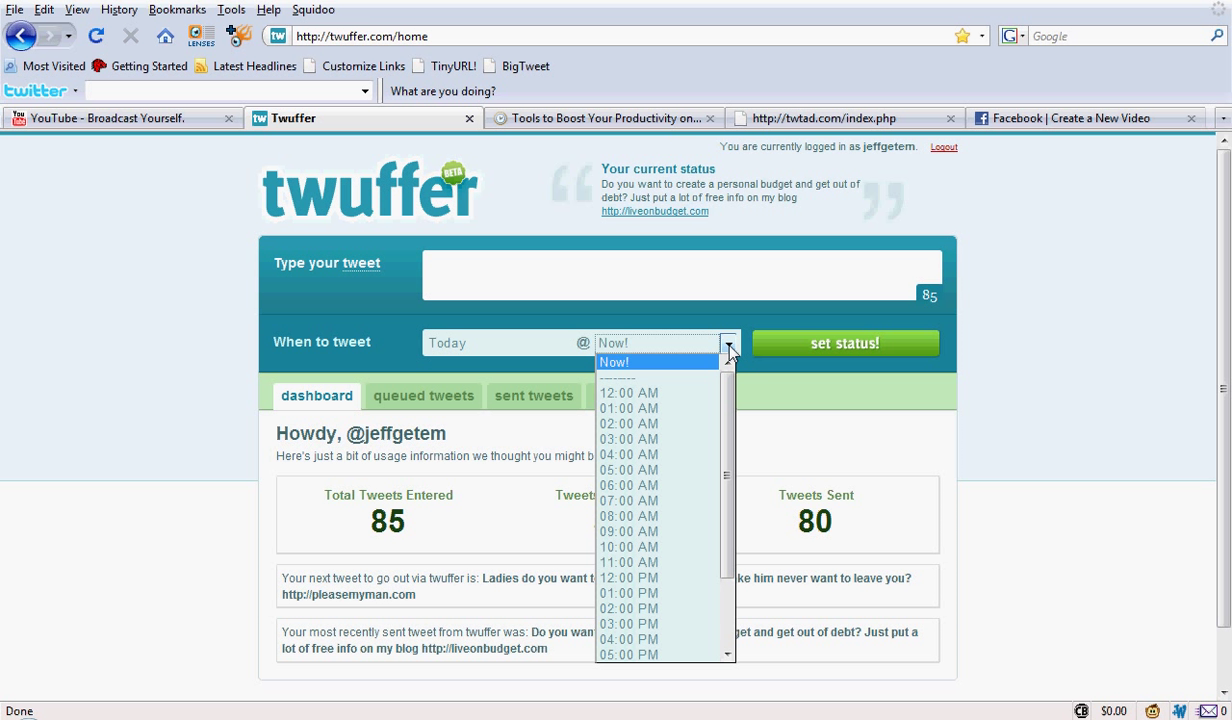
pyautogui.scroll(-2, 688, 400)
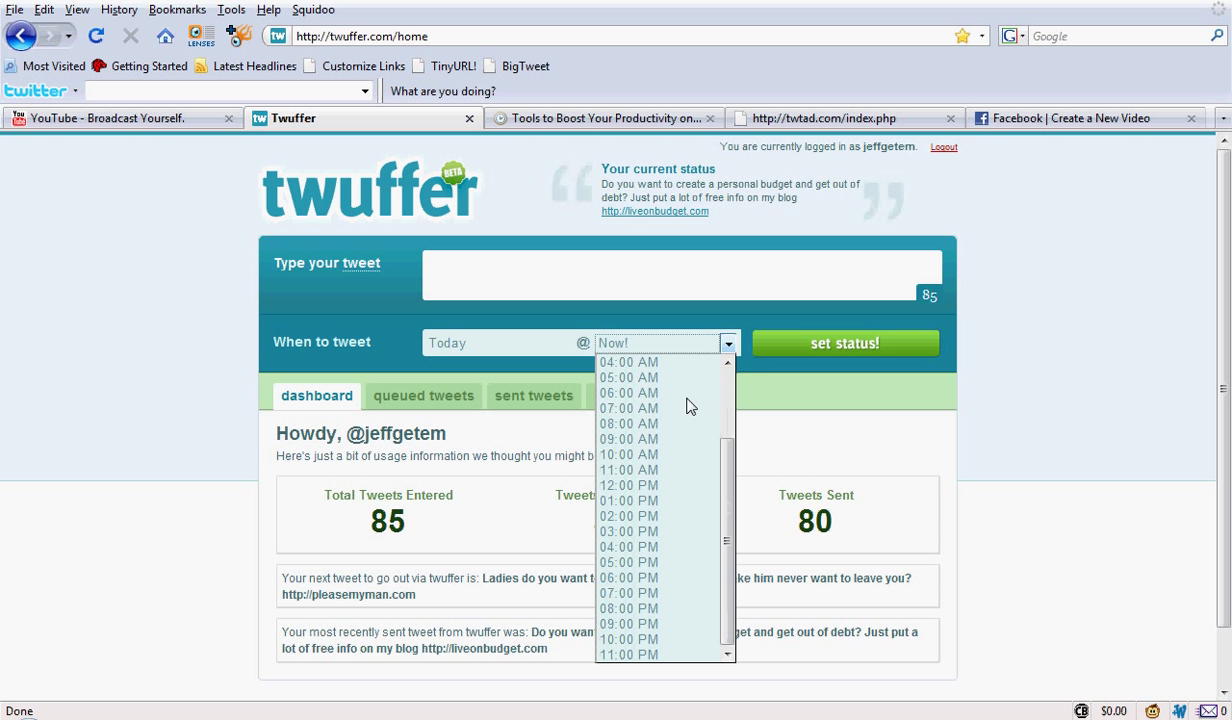
pyautogui.scroll(2, 688, 405)
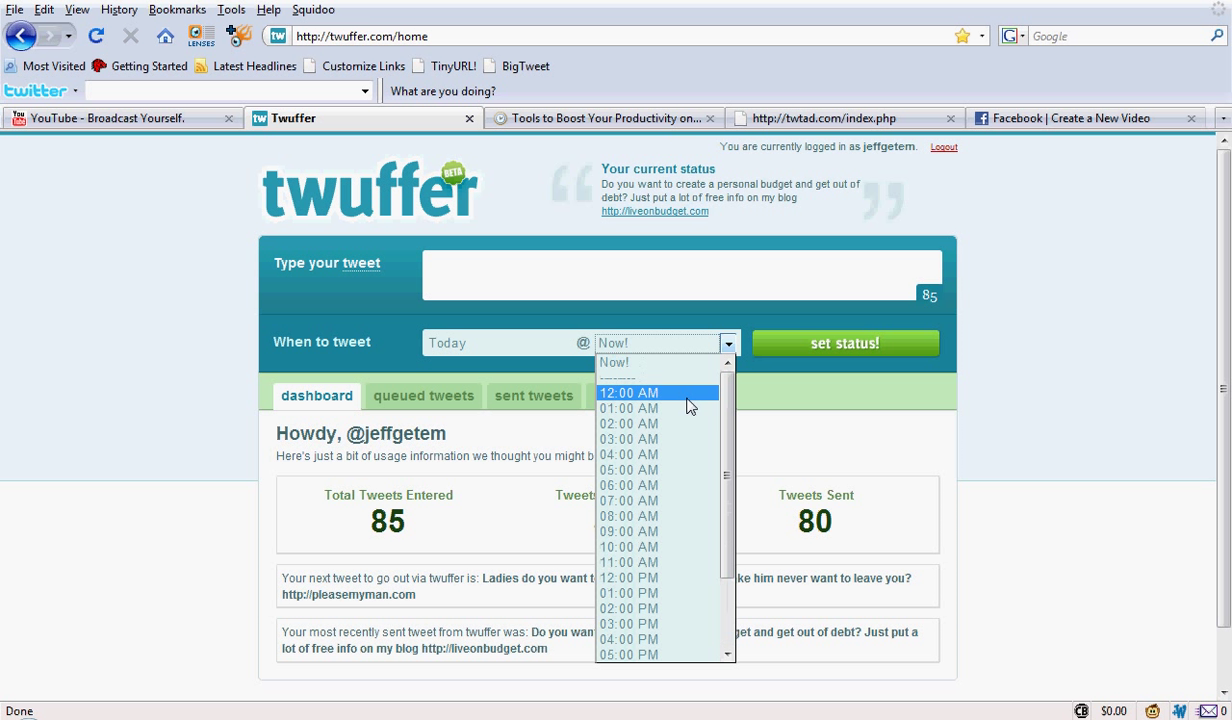
pyautogui.click(630, 363)
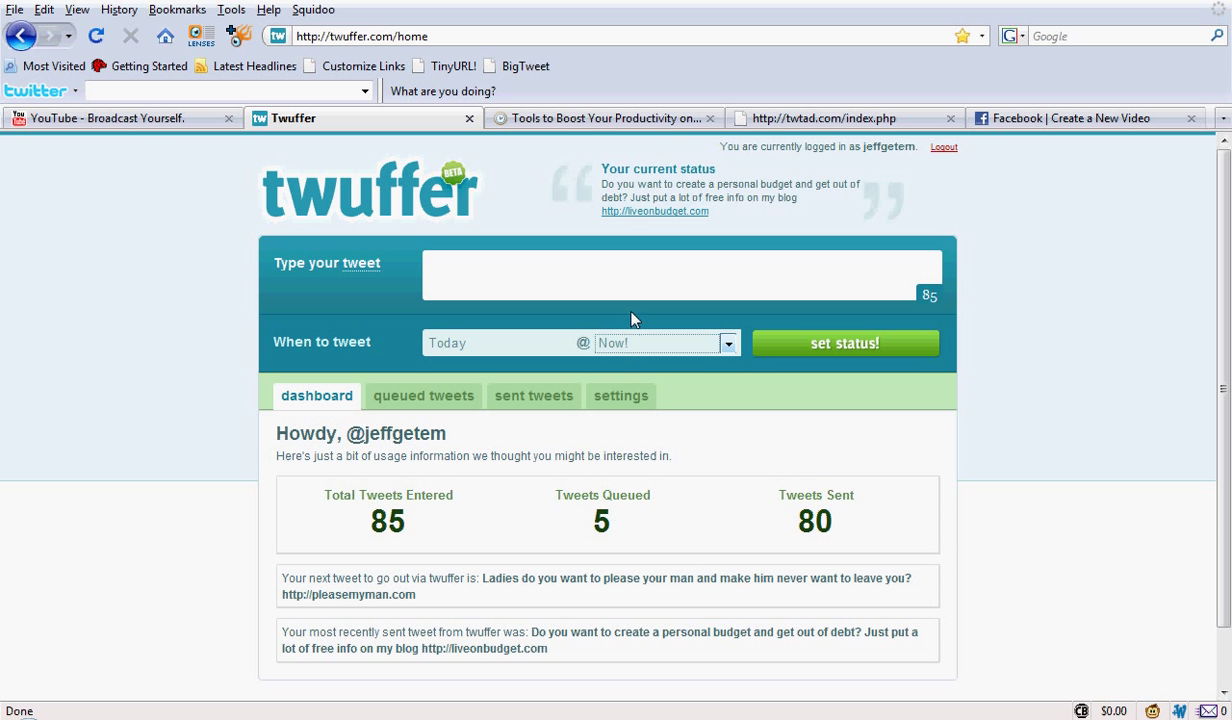